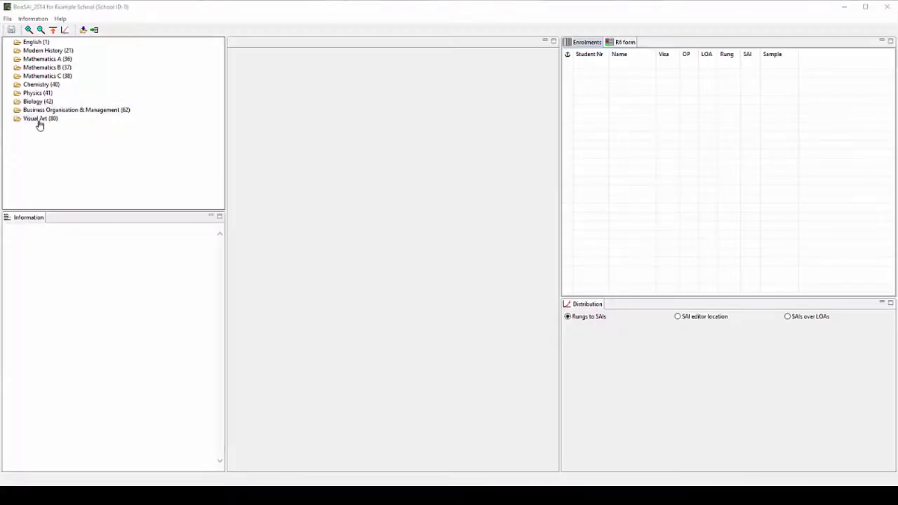
Step: Open the Visual Art (80) subject, and look through the SAIs and BonSAI page on the QCAA website
{"action": "left_click", "coordinate": [39, 121]}
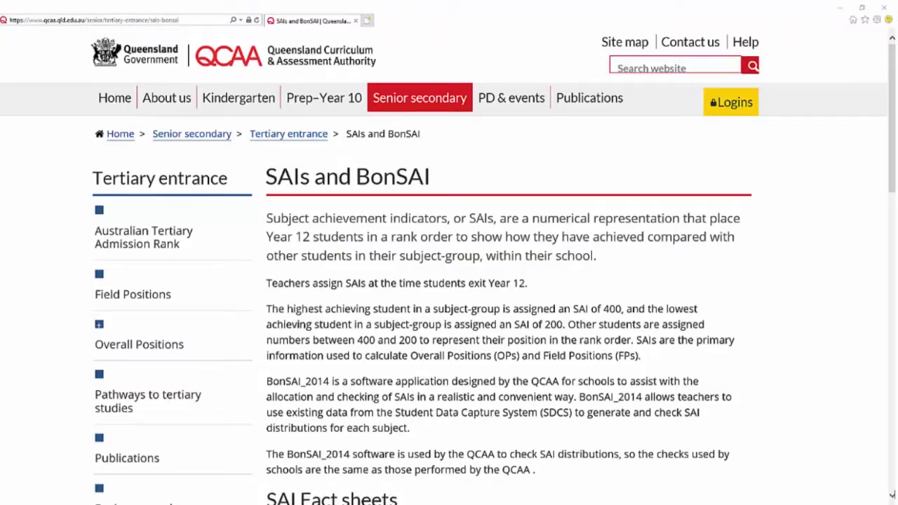
{"action": "scroll", "coordinate": [449, 281], "scroll_direction": "down", "scroll_amount": 8}
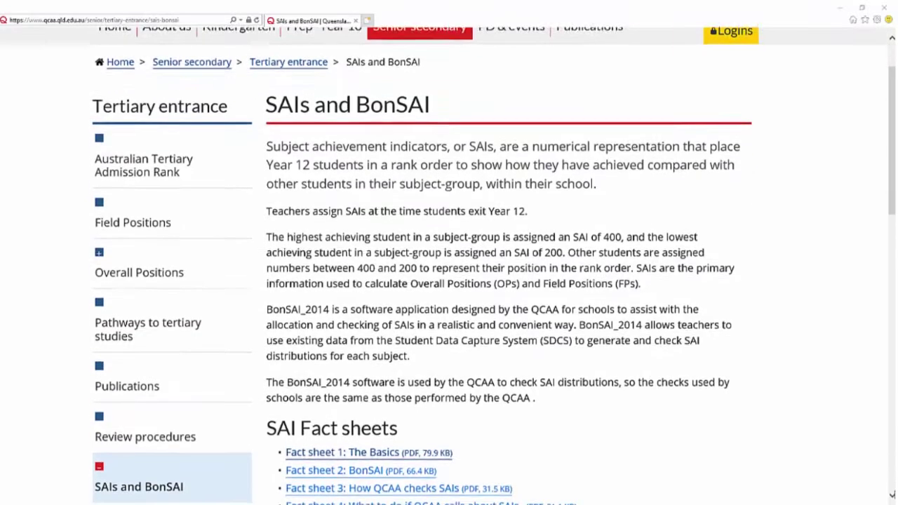
{"action": "scroll", "coordinate": [450, 280], "scroll_direction": "down", "scroll_amount": 4}
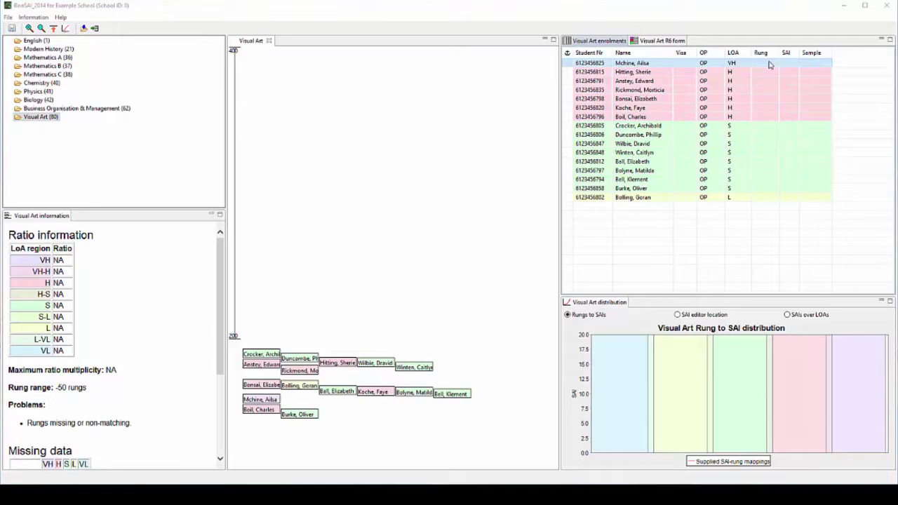
Step: Sort the Visual Art enrolments by name and enter rungs 3, 4, 3, 2, 10 and 5 for the first six students
{"action": "left_click", "coordinate": [643, 54]}
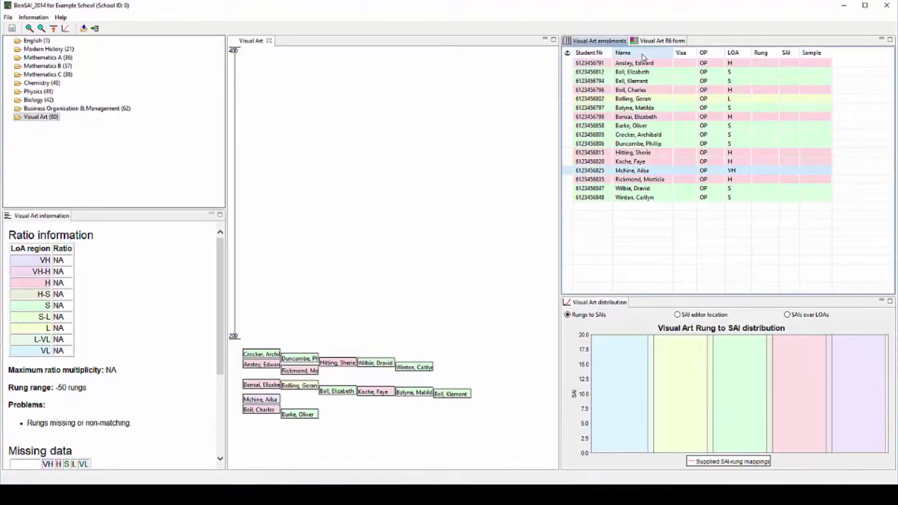
{"action": "left_click", "coordinate": [760, 63]}
{"action": "type", "text": "3 "}
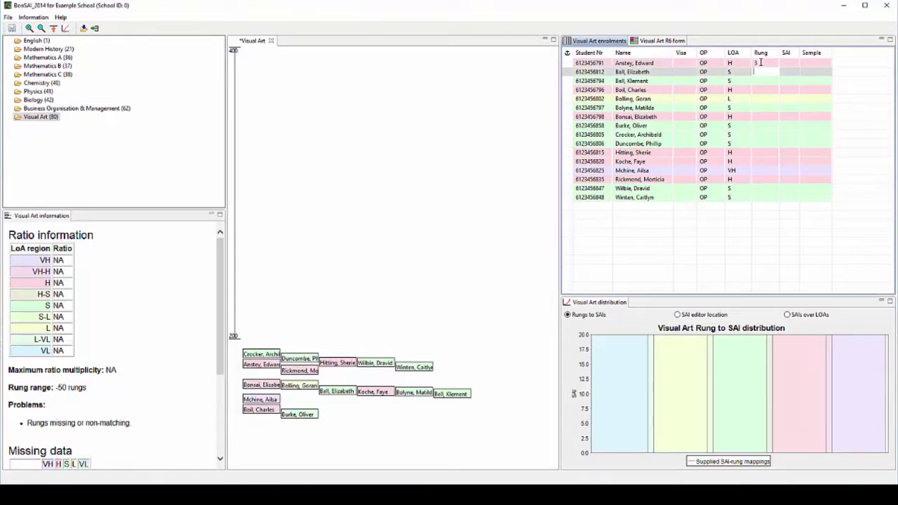
{"action": "type", "text": "4 3 2 10 5"}
{"action": "key", "text": "Return"}
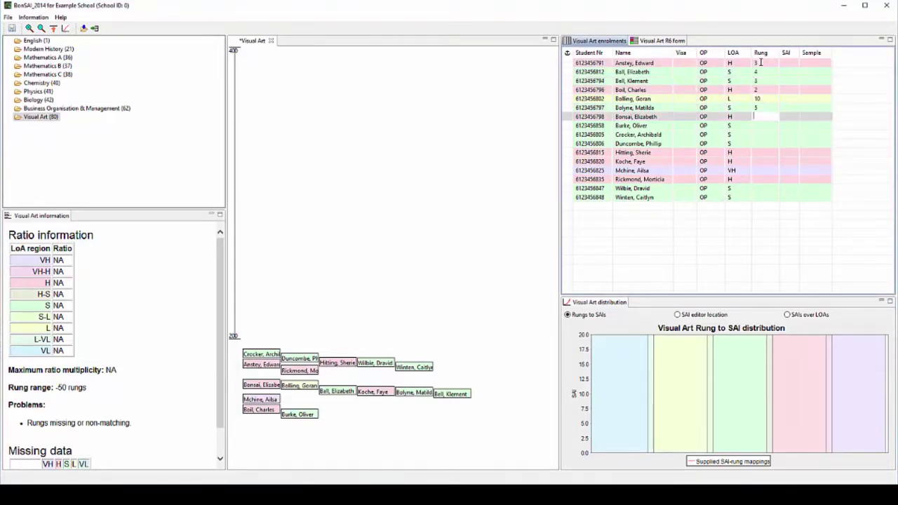
Step: Enter rungs 8, 7, 6, 6, 1, 10, 1, 8, 10 and 9 for the remaining ten students and sort the enrolments by rung
{"action": "type", "text": "8"}
{"action": "key", "text": "Return"}
{"action": "type", "text": "7"}
{"action": "key", "text": "Return"}
{"action": "type", "text": "6"}
{"action": "key", "text": "Return"}
{"action": "type", "text": "6 1 10 1 8 "}
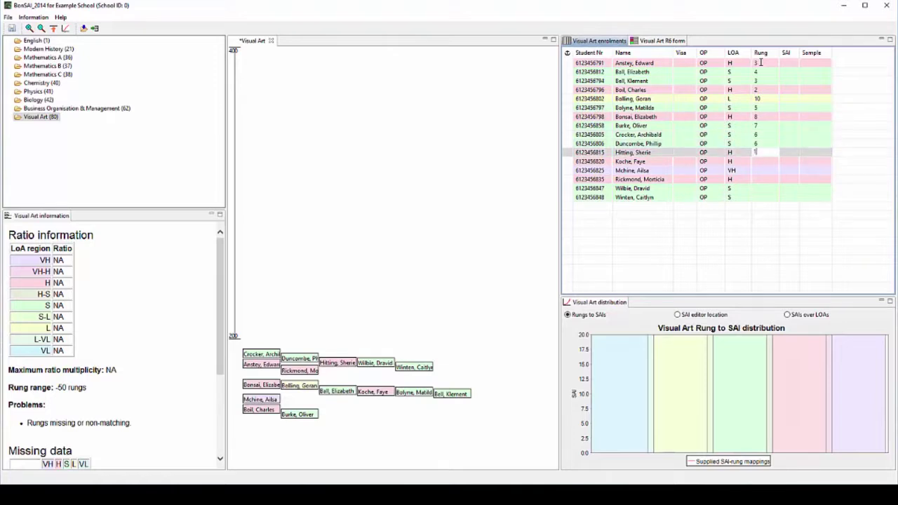
{"action": "type", "text": "10 "}
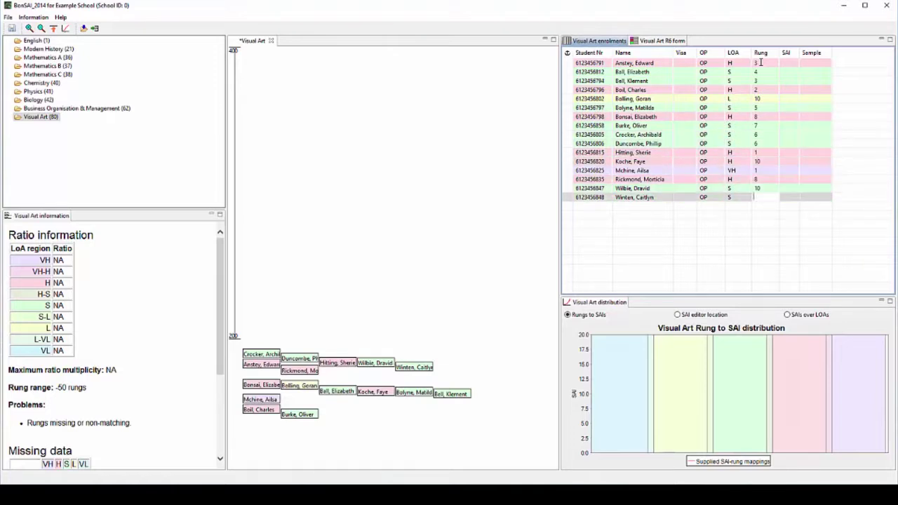
{"action": "type", "text": "9"}
{"action": "key", "text": "Return"}
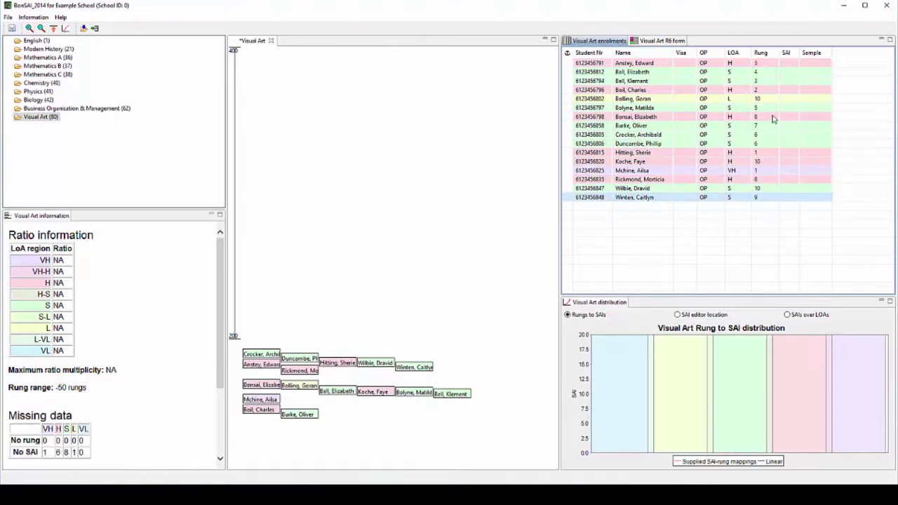
{"action": "left_click", "coordinate": [767, 54]}
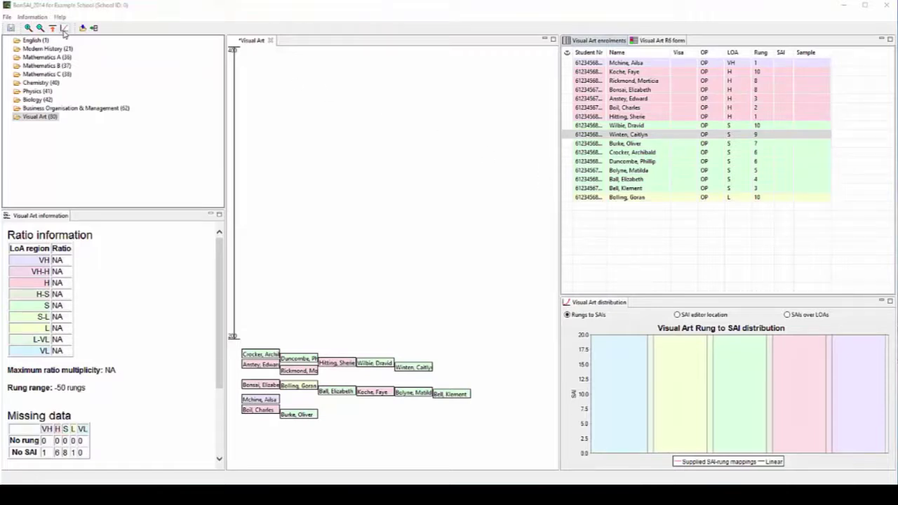
Step: Generate a linear SAI distribution for Visual Art with the quick layout, accepting the override of existing SAIs
{"action": "left_click", "coordinate": [64, 29]}
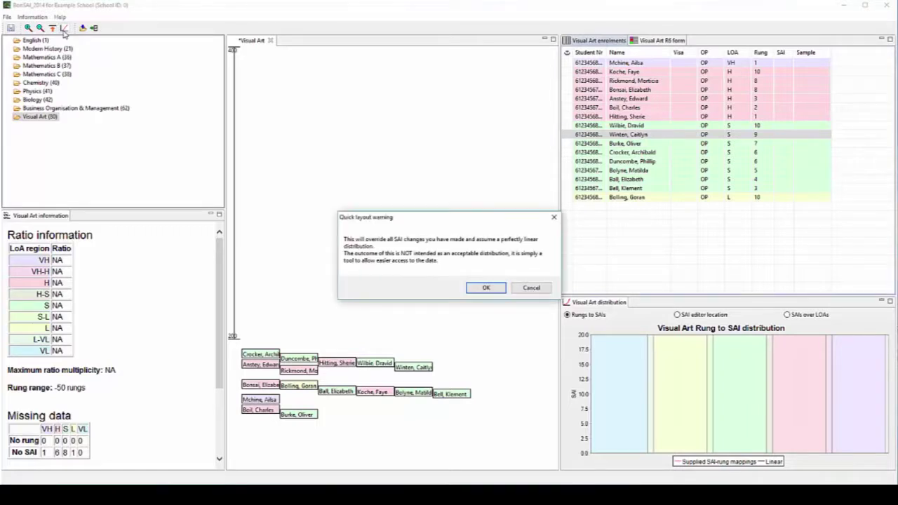
{"action": "left_click", "coordinate": [488, 288]}
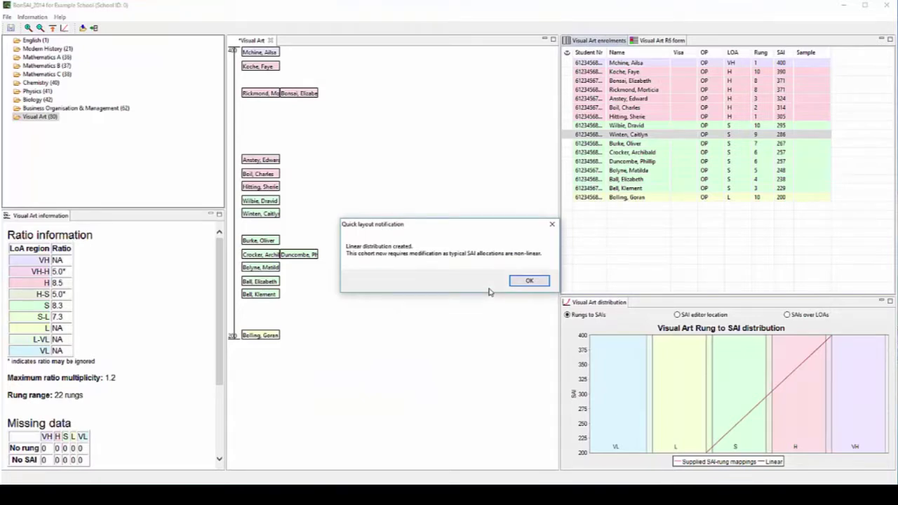
{"action": "left_click", "coordinate": [526, 281]}
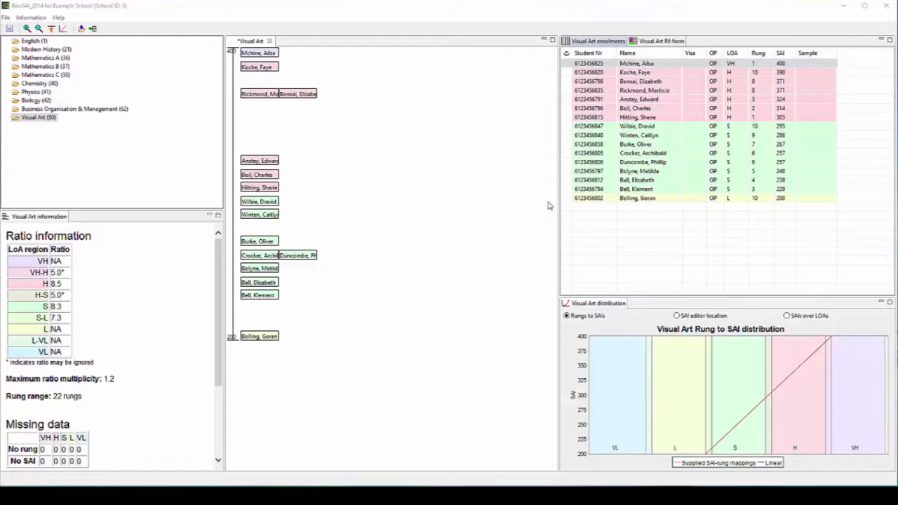
Step: Anchor the students at VH rung 1, L rung 10, H rung 3 and S rung 9, plus the second S rung 6 student
{"action": "left_click", "coordinate": [566, 67]}
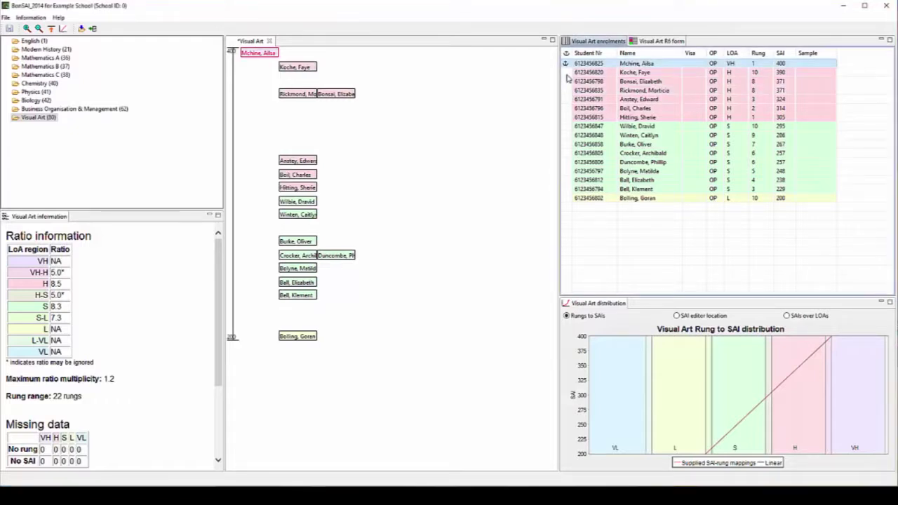
{"action": "left_click", "coordinate": [567, 199]}
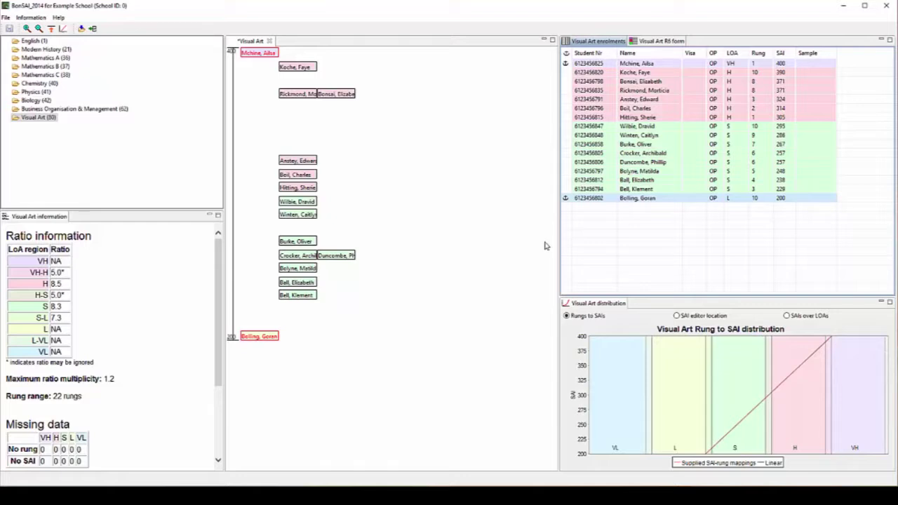
{"action": "left_click", "coordinate": [566, 99]}
{"action": "left_click", "coordinate": [565, 134]}
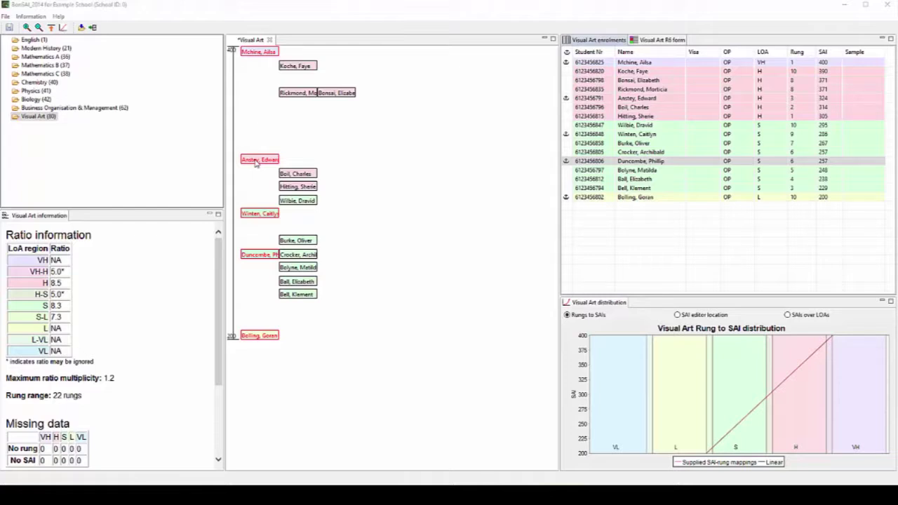
Step: Lower the anchored H rung 3 student in the SAI editor to an SAI of 300
{"action": "mouse_move", "coordinate": [257, 162]}
{"action": "left_mouse_down"}
{"action": "mouse_move", "coordinate": [256, 139]}
{"action": "mouse_move", "coordinate": [255, 161]}
{"action": "left_mouse_up"}
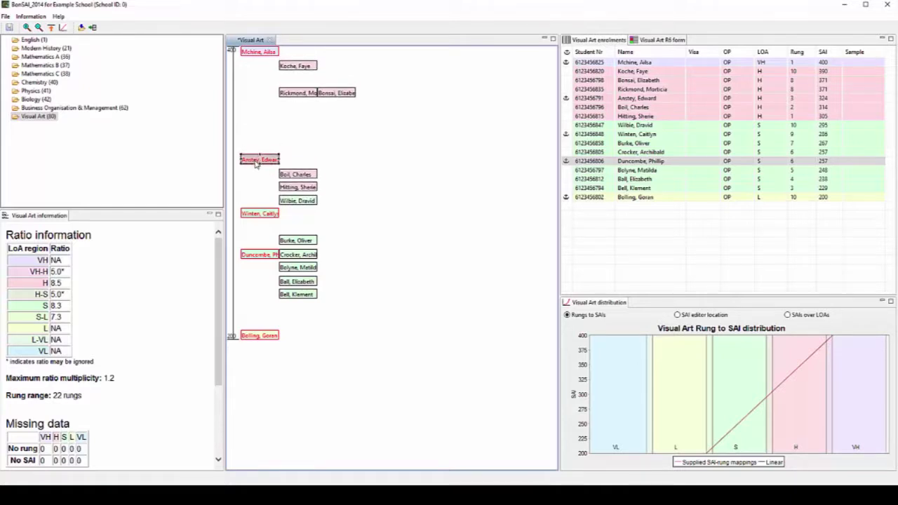
{"action": "left_click_drag", "start_coordinate": [257, 164], "coordinate": [255, 174]}
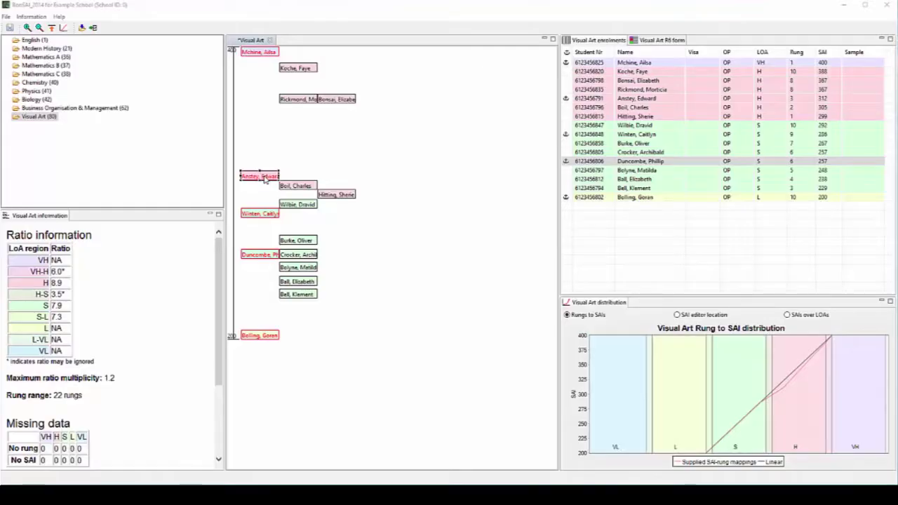
{"action": "left_click_drag", "start_coordinate": [265, 181], "coordinate": [265, 197]}
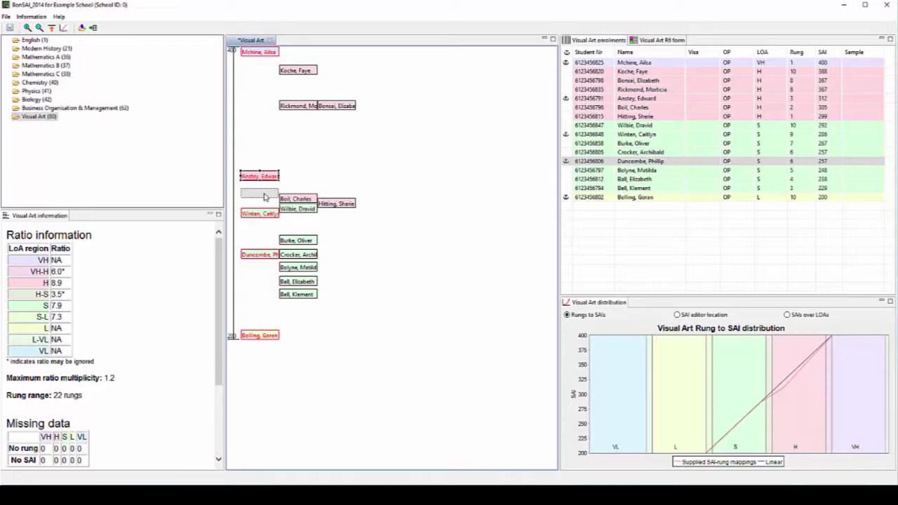
{"action": "left_click_drag", "start_coordinate": [266, 198], "coordinate": [265, 197]}
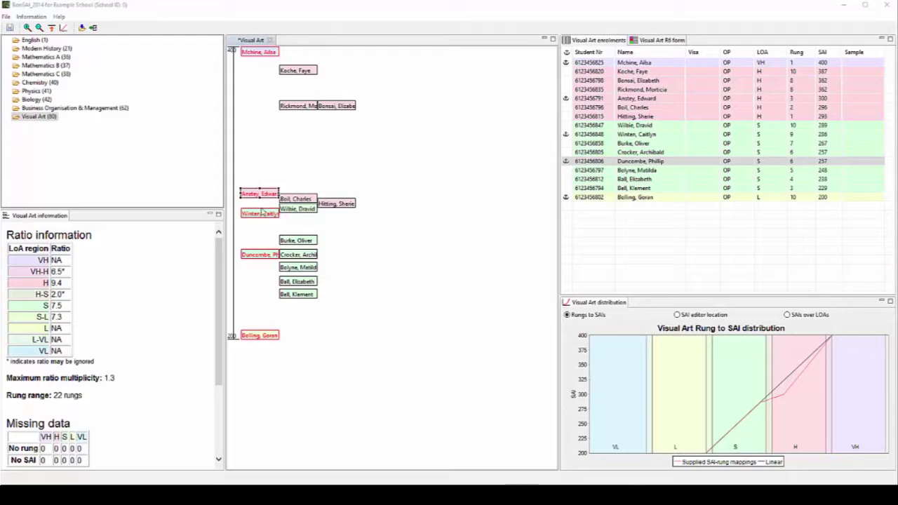
Step: Lower the anchored S rung 9 student to an SAI of 281 and the anchored S rung 6 student to 247
{"action": "left_click", "coordinate": [259, 216]}
{"action": "left_click_drag", "start_coordinate": [260, 220], "coordinate": [261, 233]}
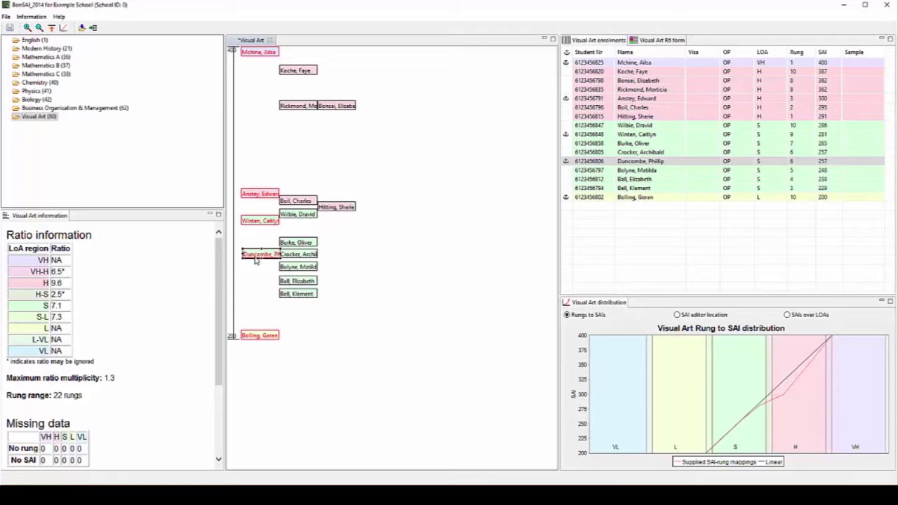
{"action": "left_click_drag", "start_coordinate": [255, 260], "coordinate": [256, 278]}
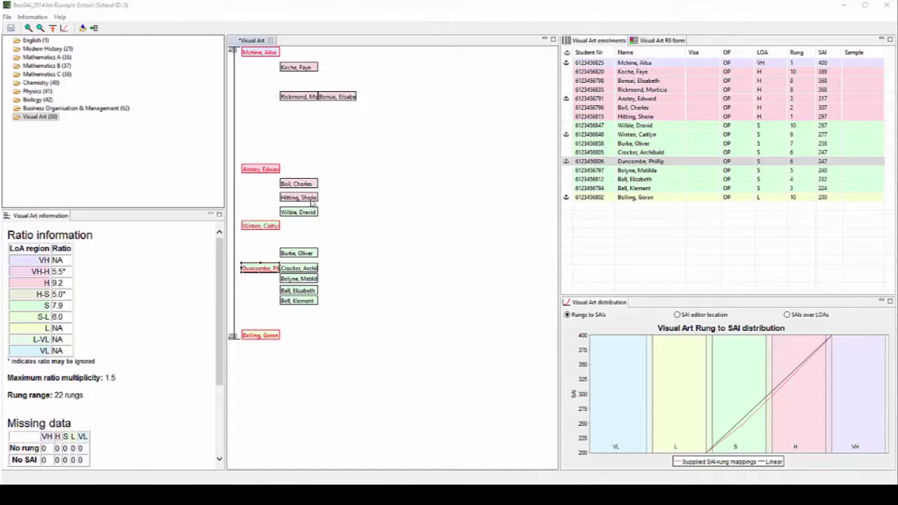
Step: Lower only the unanchored H rung 1 student in the SAI editor to an SAI of 294
{"action": "left_click", "coordinate": [312, 200]}
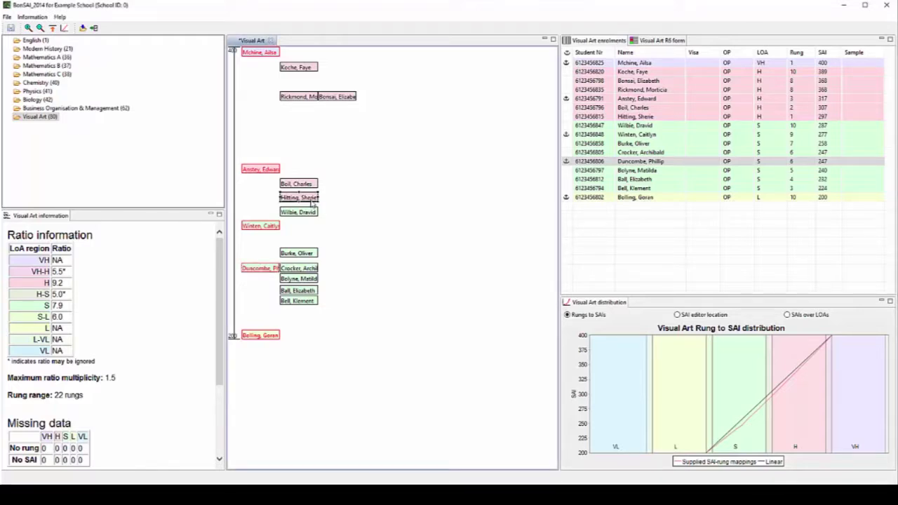
{"action": "left_click_drag", "start_coordinate": [311, 205], "coordinate": [312, 208]}
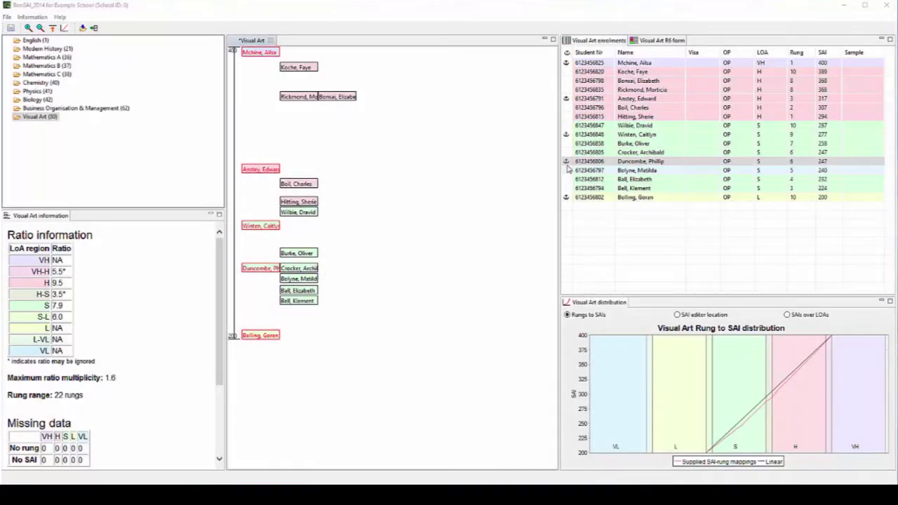
Step: Unanchor the anchored S rung 6 student to lower that student alone to an SAI of 242, and restore the anchor
{"action": "left_click", "coordinate": [567, 162]}
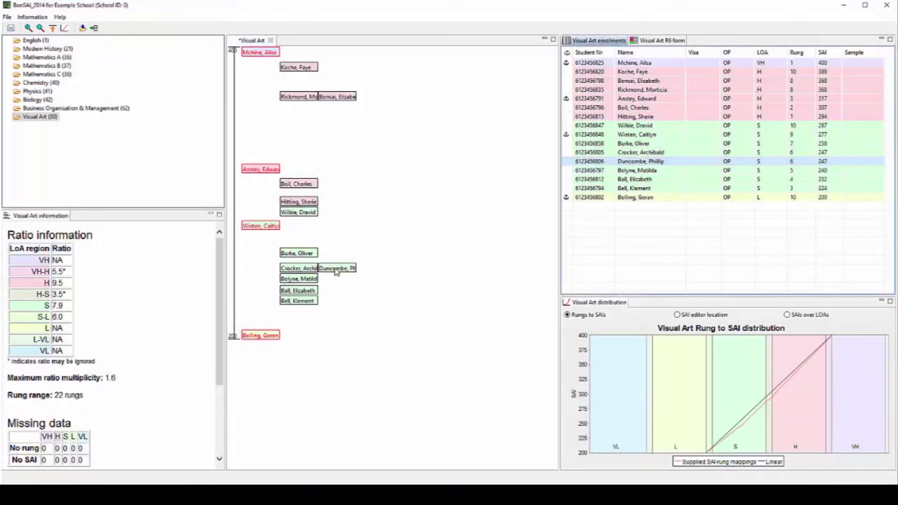
{"action": "left_click", "coordinate": [330, 273]}
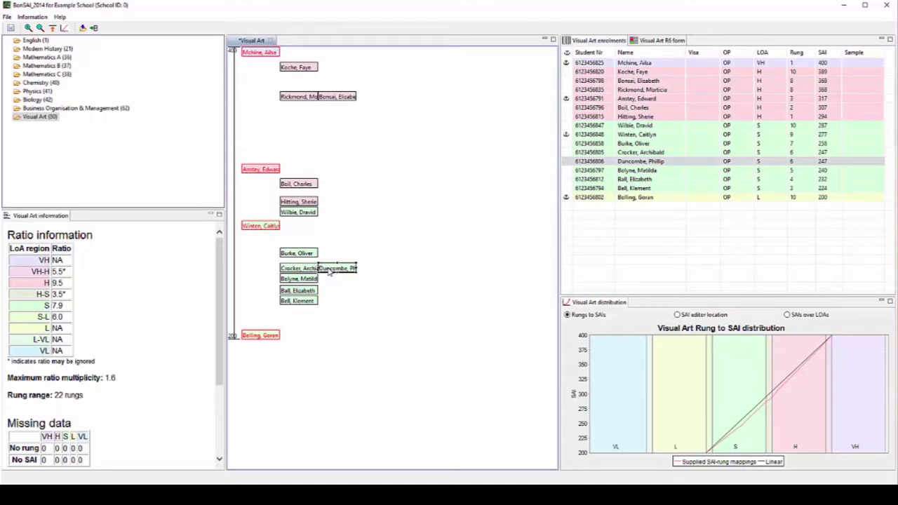
{"action": "left_click_drag", "start_coordinate": [330, 275], "coordinate": [330, 278]}
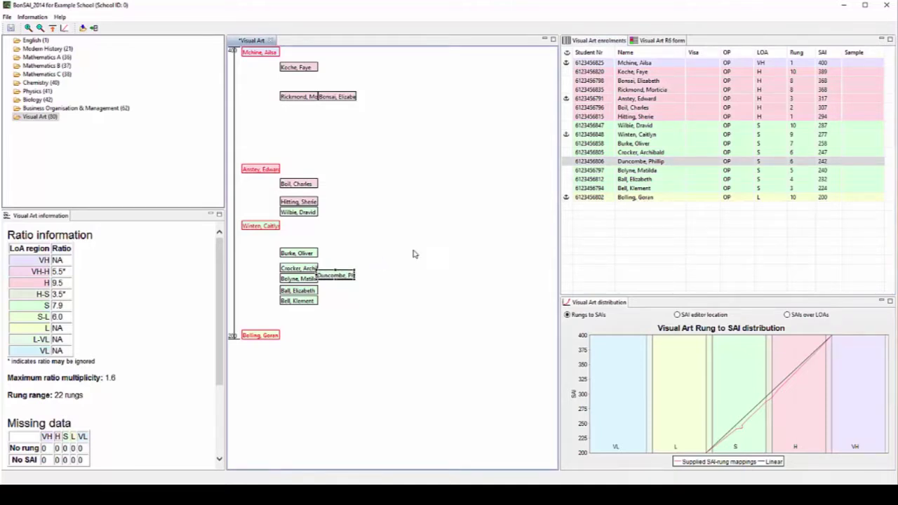
{"action": "left_click", "coordinate": [567, 161]}
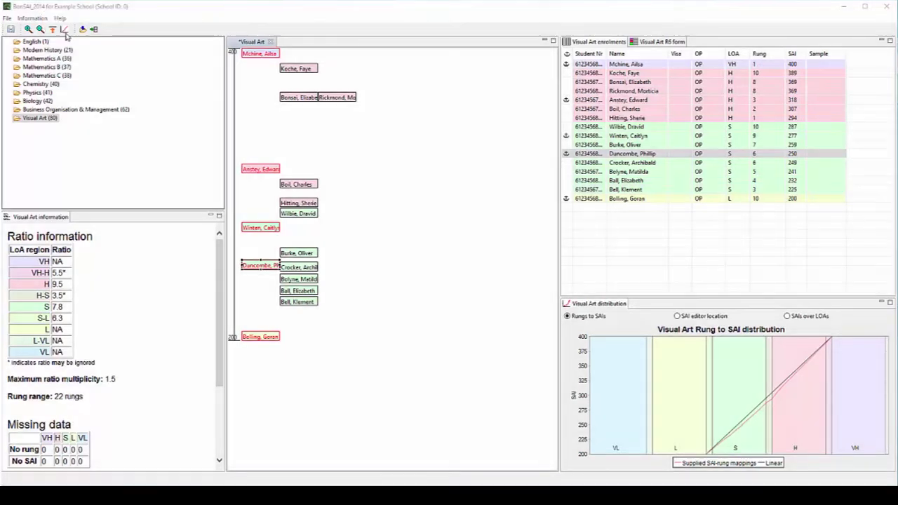
Step: Try the collapsed display of unanchored students, and enlarge the Visual Art SAI editor to full size with a closer zoom
{"action": "left_click", "coordinate": [53, 30]}
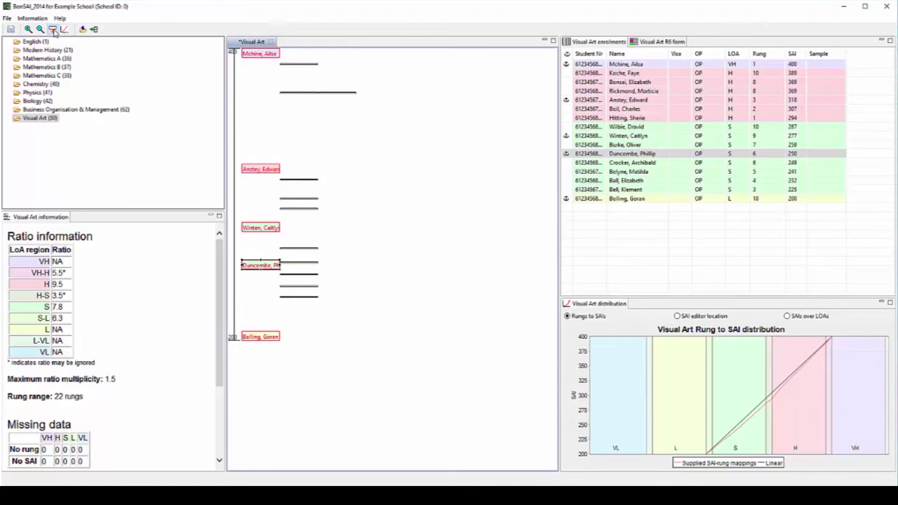
{"action": "left_click", "coordinate": [53, 30]}
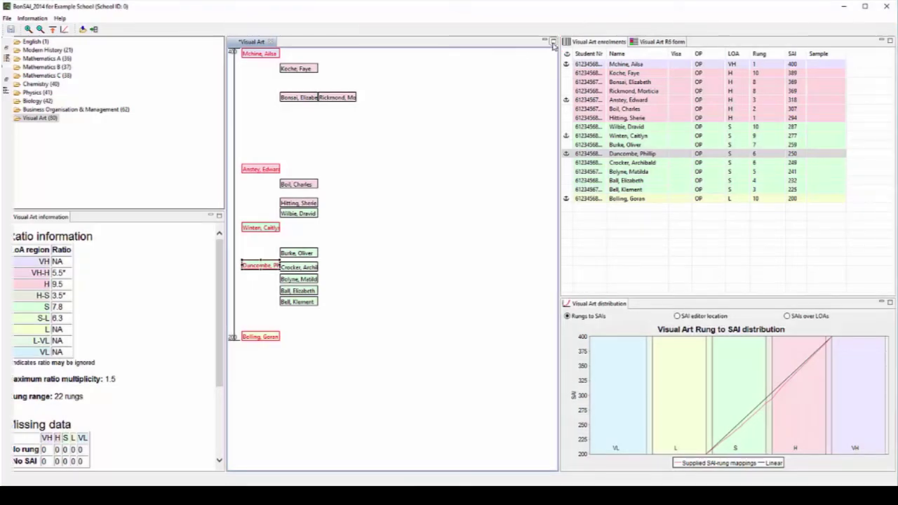
{"action": "left_click", "coordinate": [553, 42]}
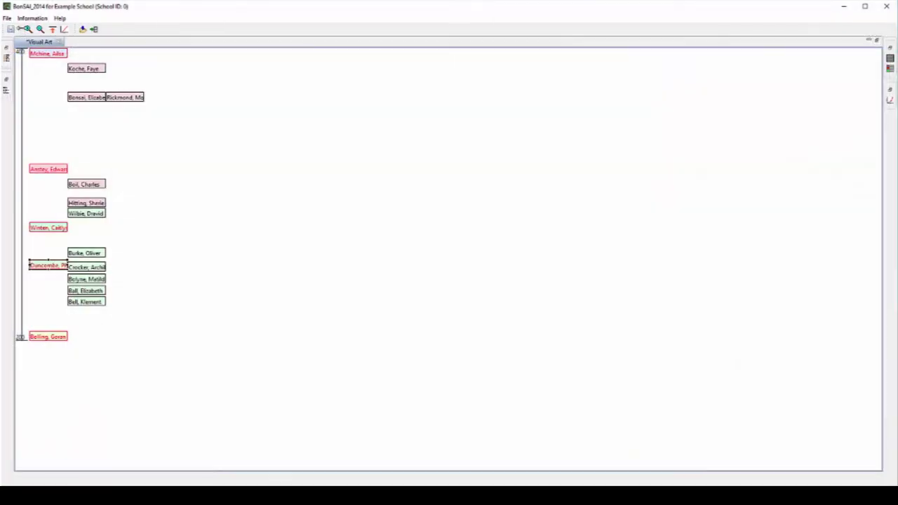
{"action": "left_click", "coordinate": [26, 29]}
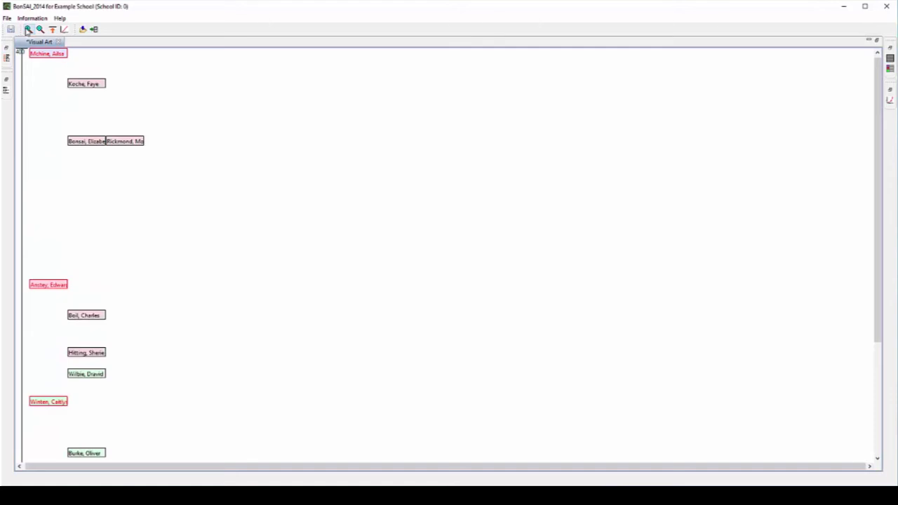